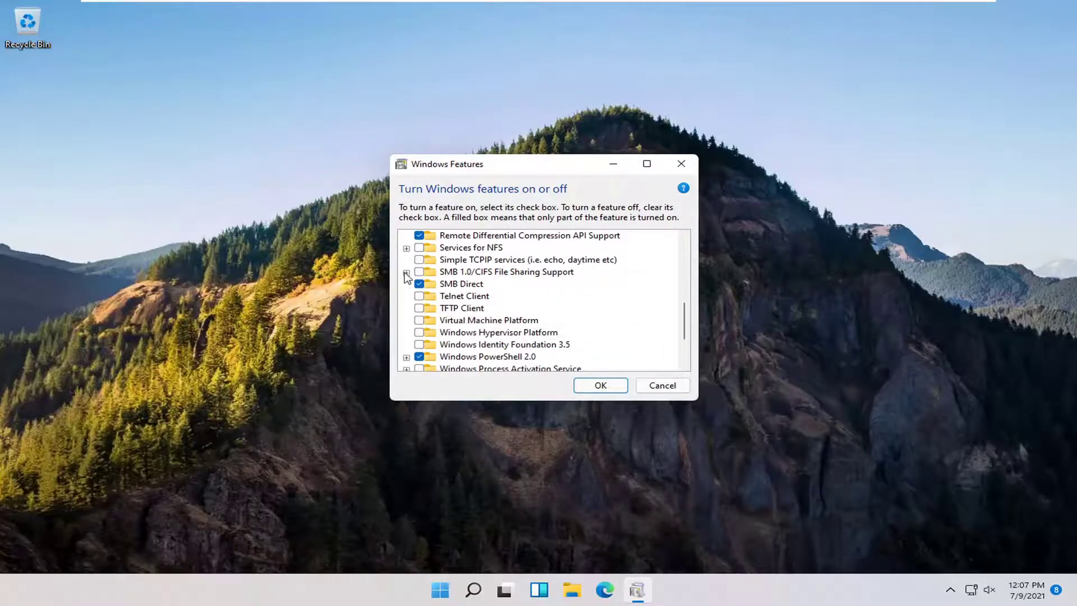
Turn on the SMB 1.0/CIFS Client Windows feature and restart the PC to finish installing it
{"action": "left_click", "coordinate": [406, 273]}
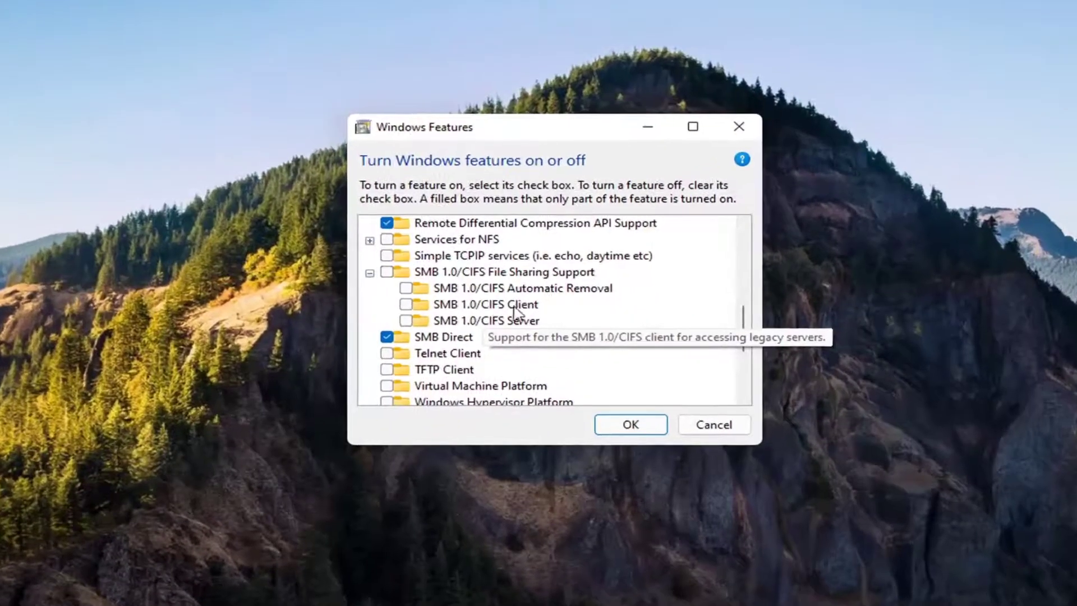
{"action": "left_click", "coordinate": [406, 305]}
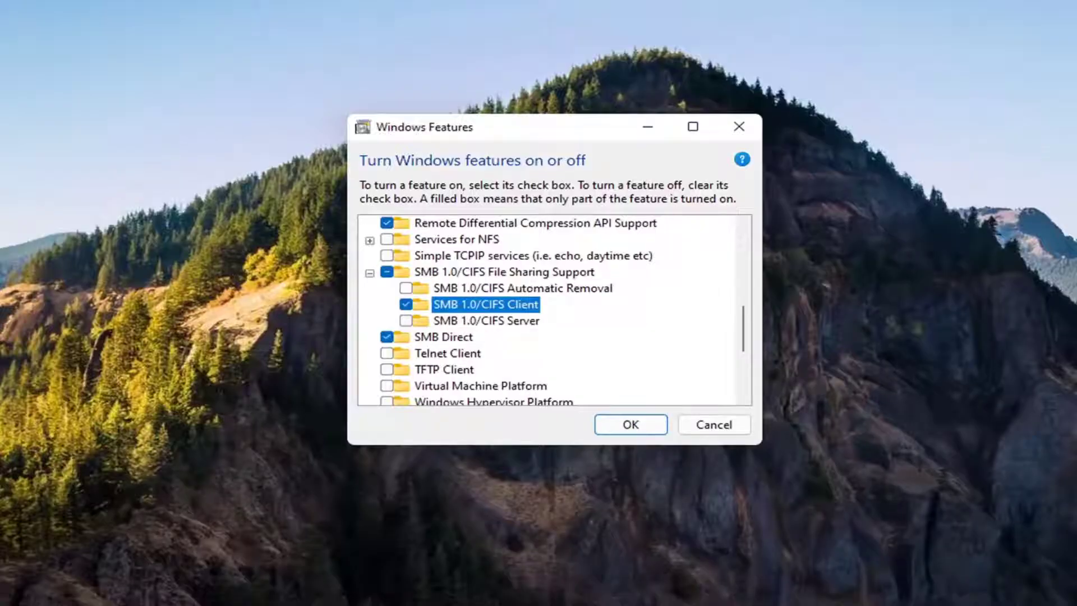
{"action": "left_click", "coordinate": [644, 430]}
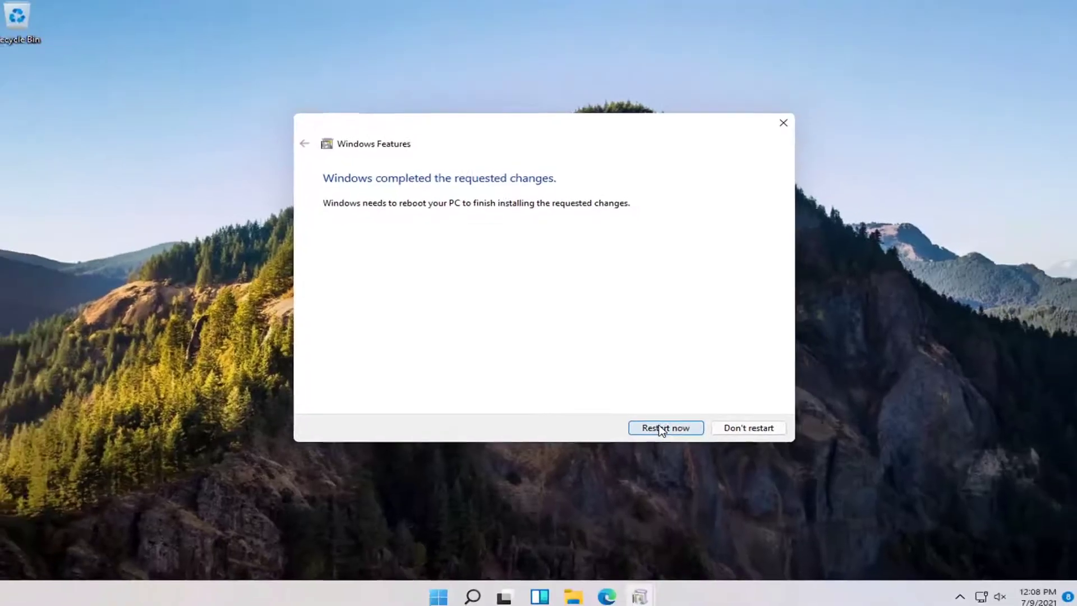
{"action": "left_click", "coordinate": [679, 444]}
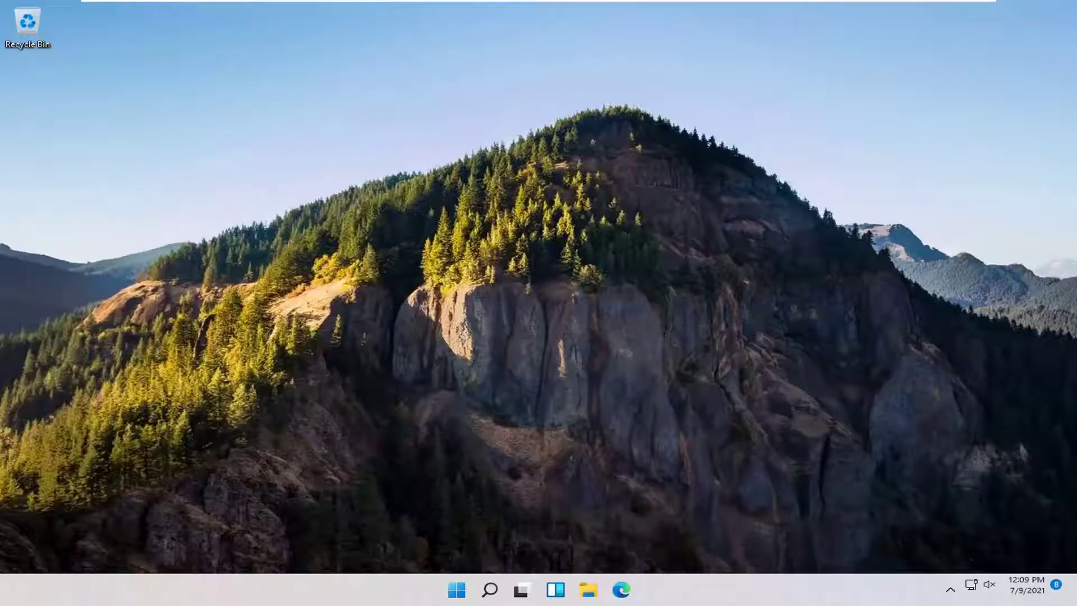
Open Control Panel and switch its view to Category
{"action": "left_click", "coordinate": [489, 589]}
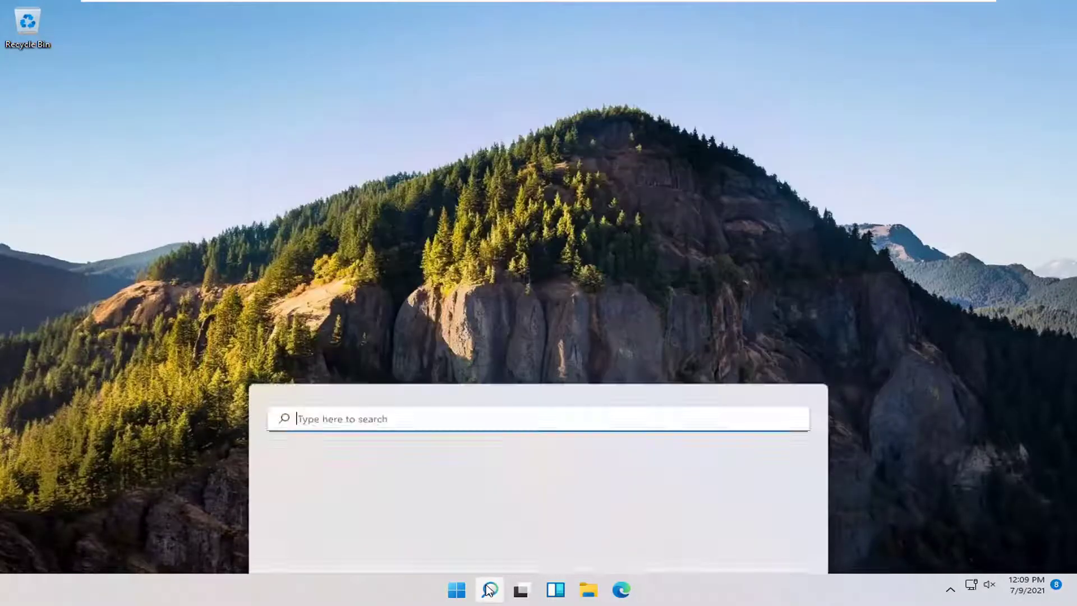
{"action": "type", "text": "control panel"}
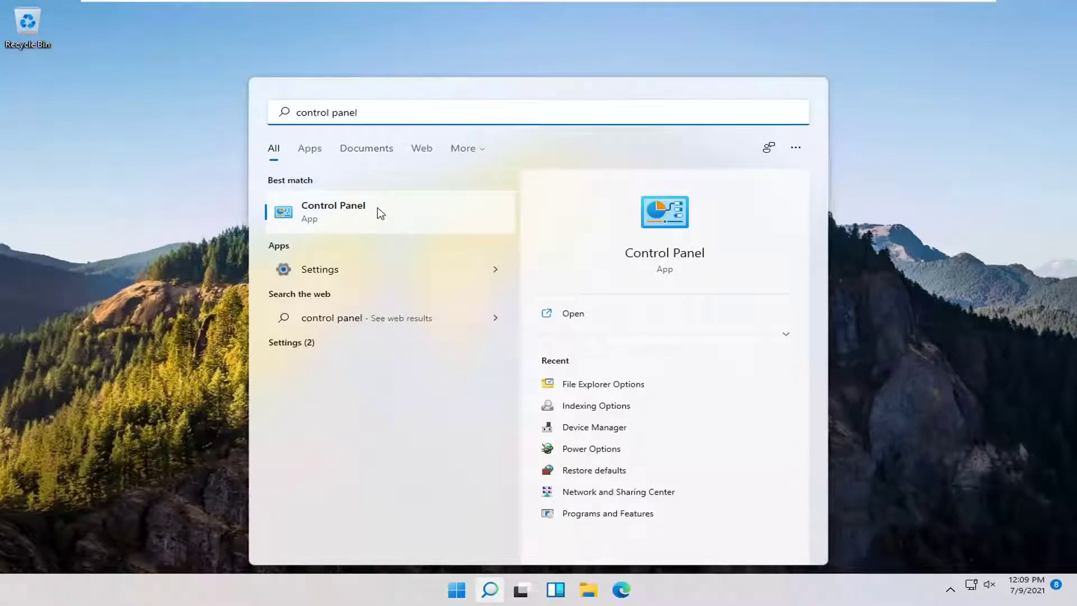
{"action": "left_click", "coordinate": [349, 219]}
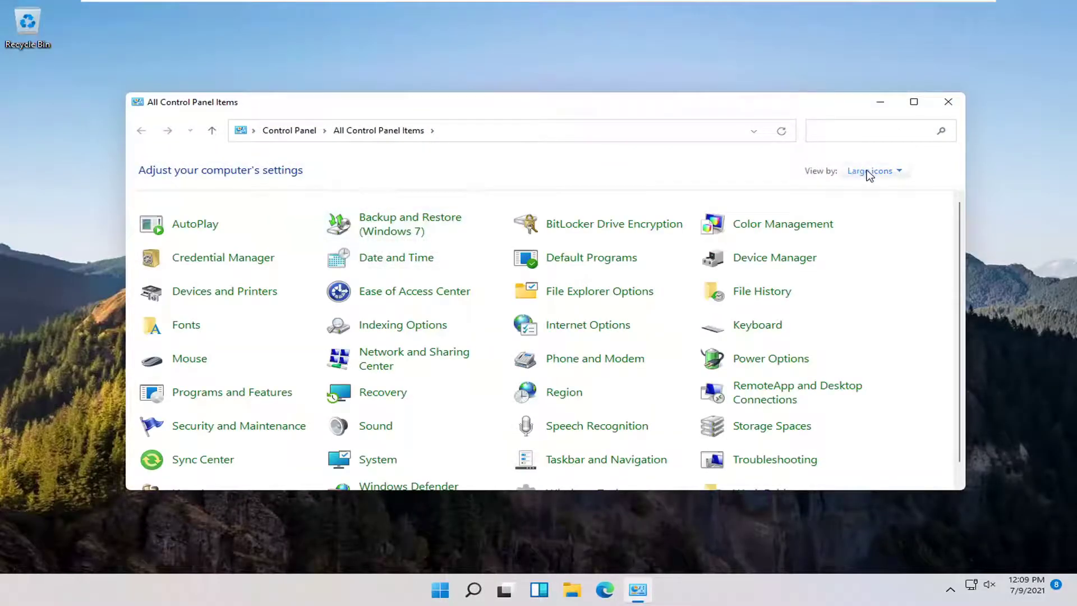
{"action": "left_click", "coordinate": [868, 171]}
{"action": "left_click", "coordinate": [886, 186]}
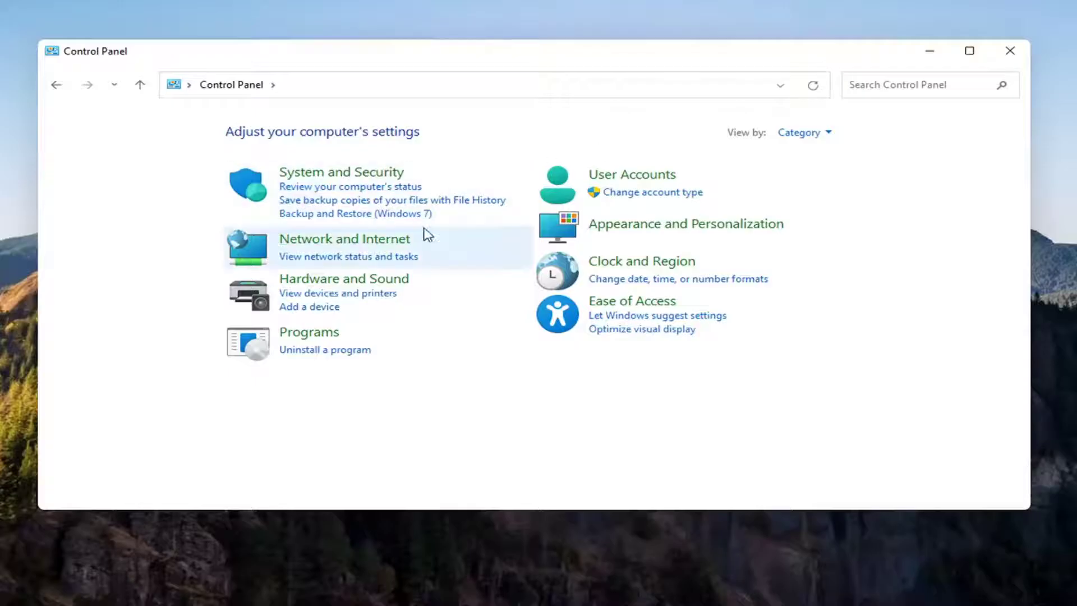
In the Network and Sharing Center's advanced sharing settings, turn on file and printer sharing for the Private profile and save the changes
{"action": "left_click", "coordinate": [380, 247]}
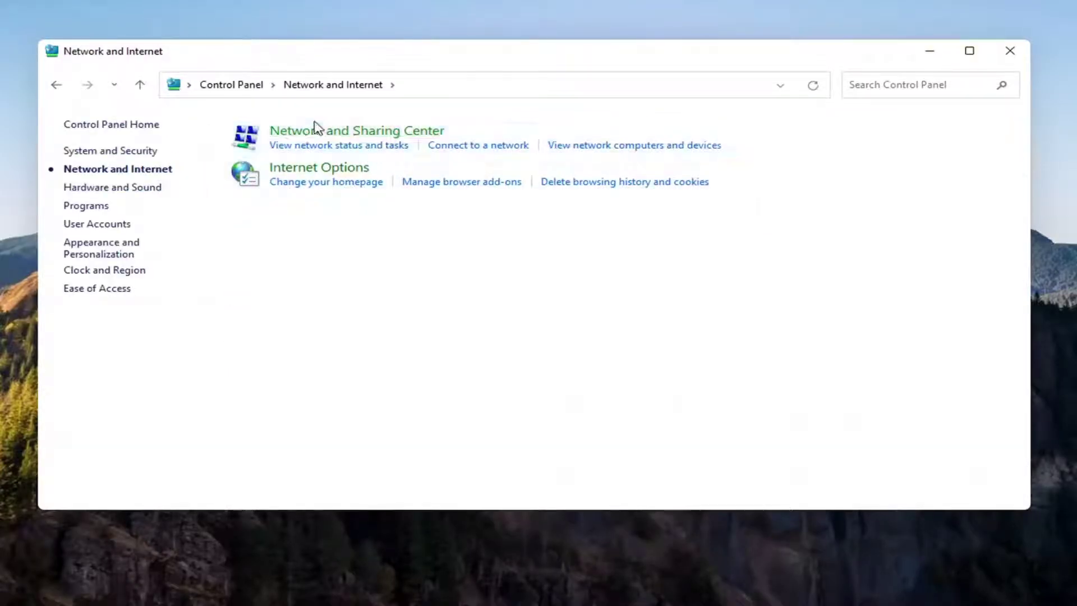
{"action": "left_click", "coordinate": [395, 132]}
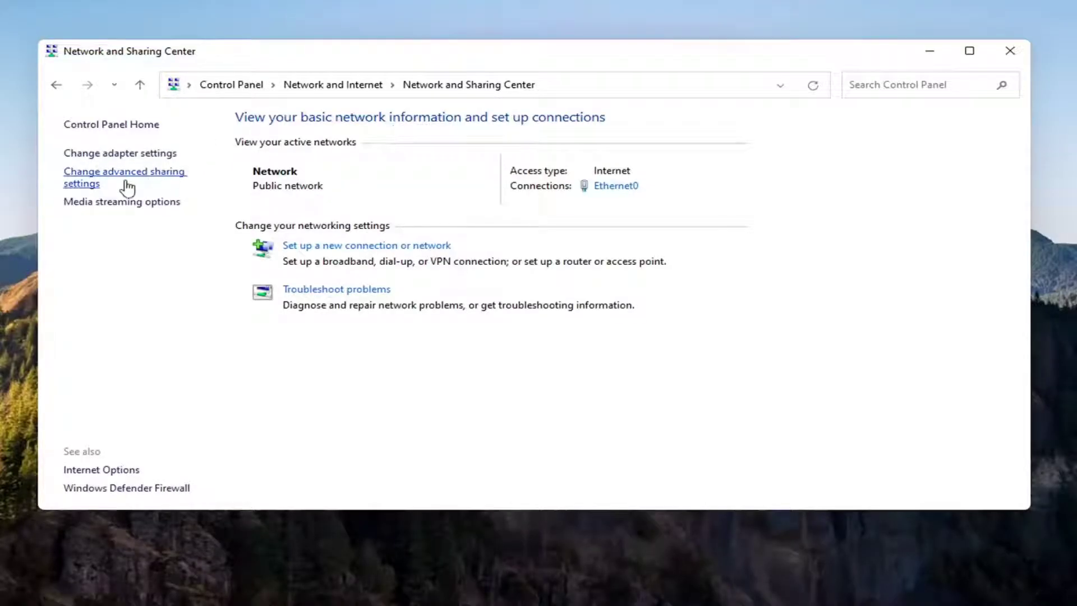
{"action": "left_click", "coordinate": [90, 189]}
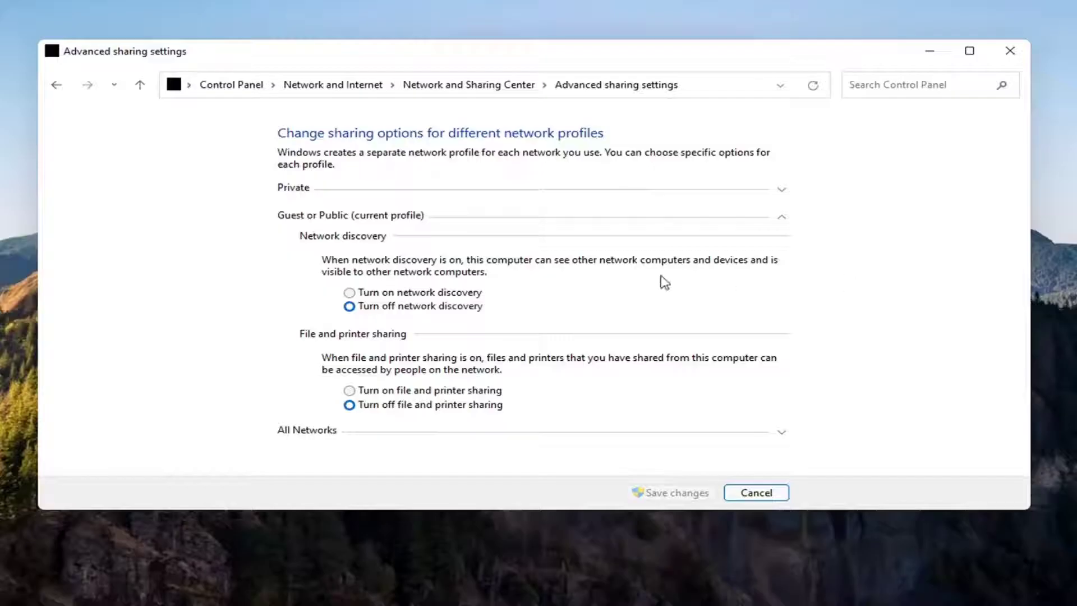
{"action": "left_click", "coordinate": [317, 189]}
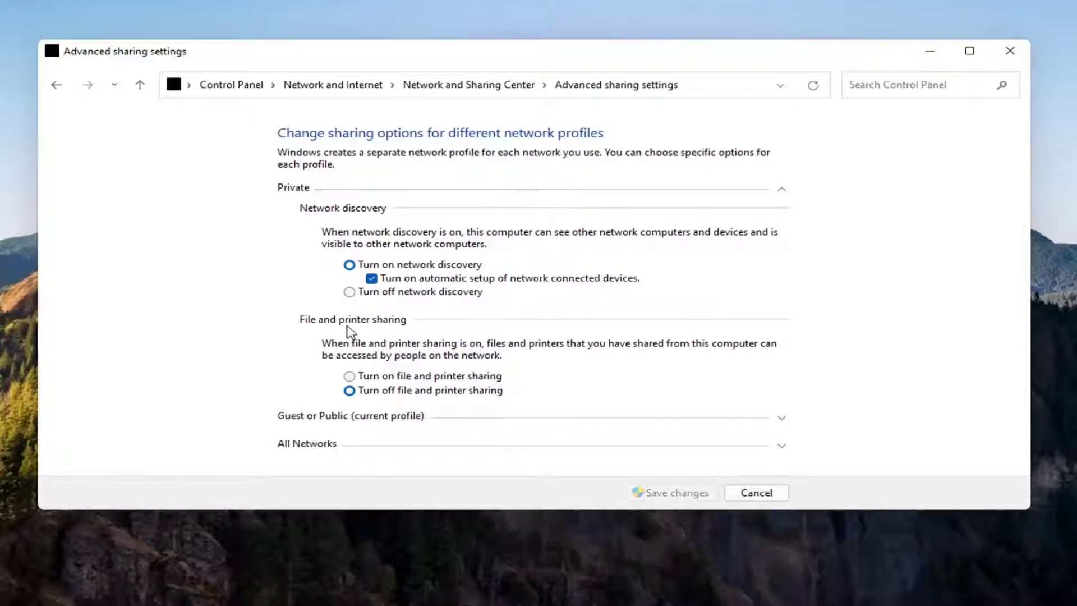
{"action": "left_click", "coordinate": [347, 376]}
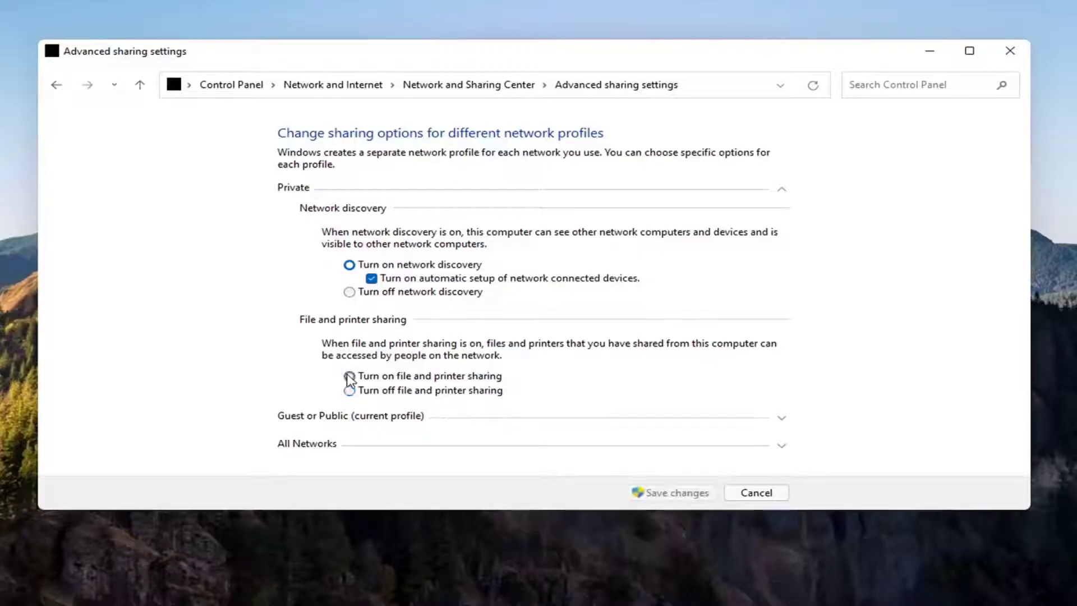
{"action": "left_click", "coordinate": [678, 492]}
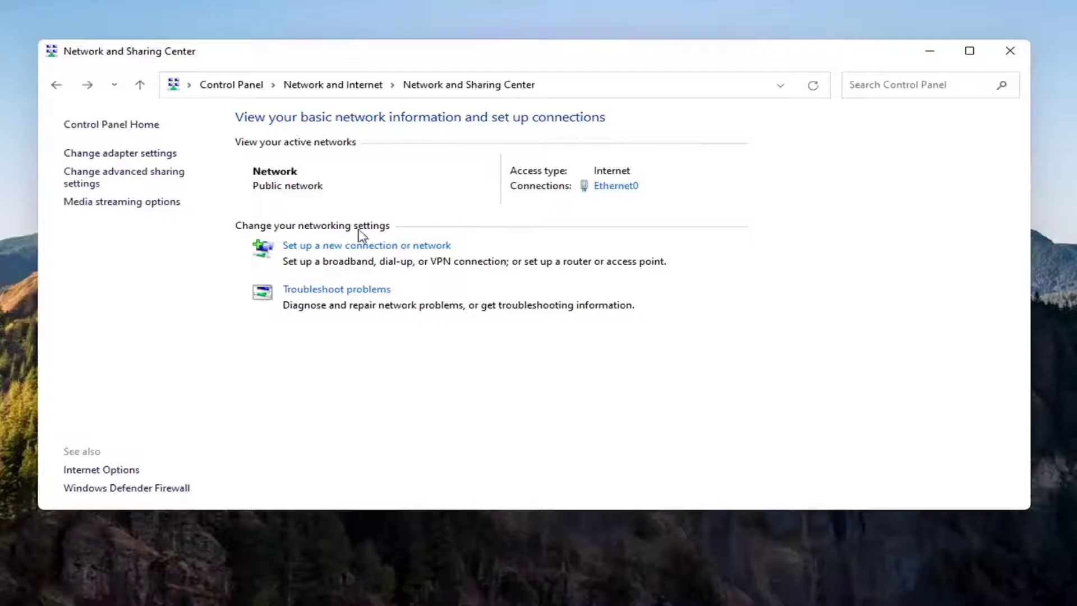
Check the Private profile's options in the advanced sharing settings again, and close Control Panel
{"action": "left_click", "coordinate": [144, 172]}
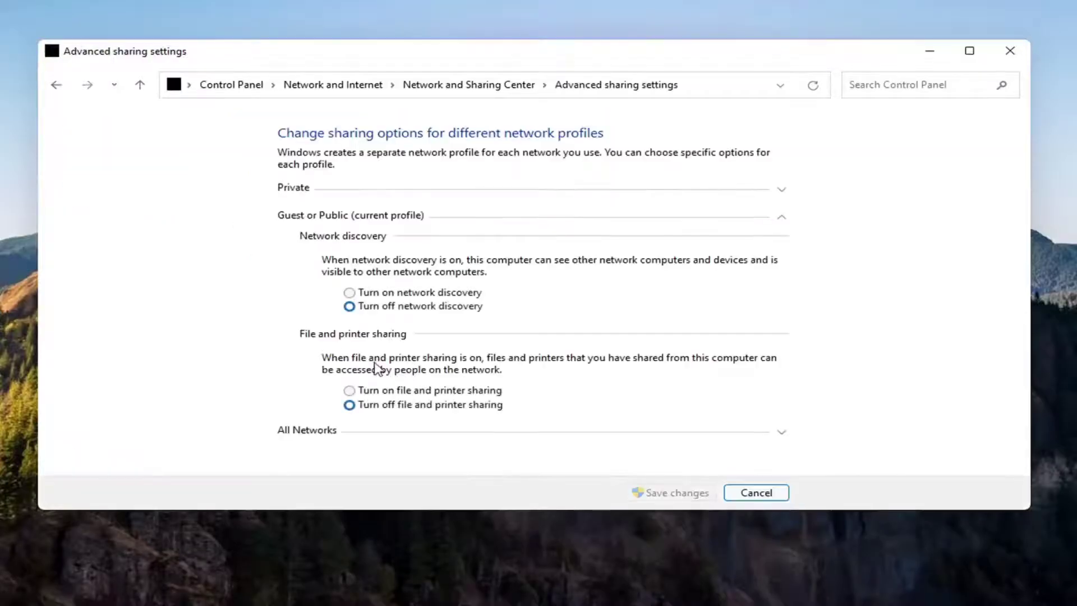
{"action": "left_click", "coordinate": [320, 217]}
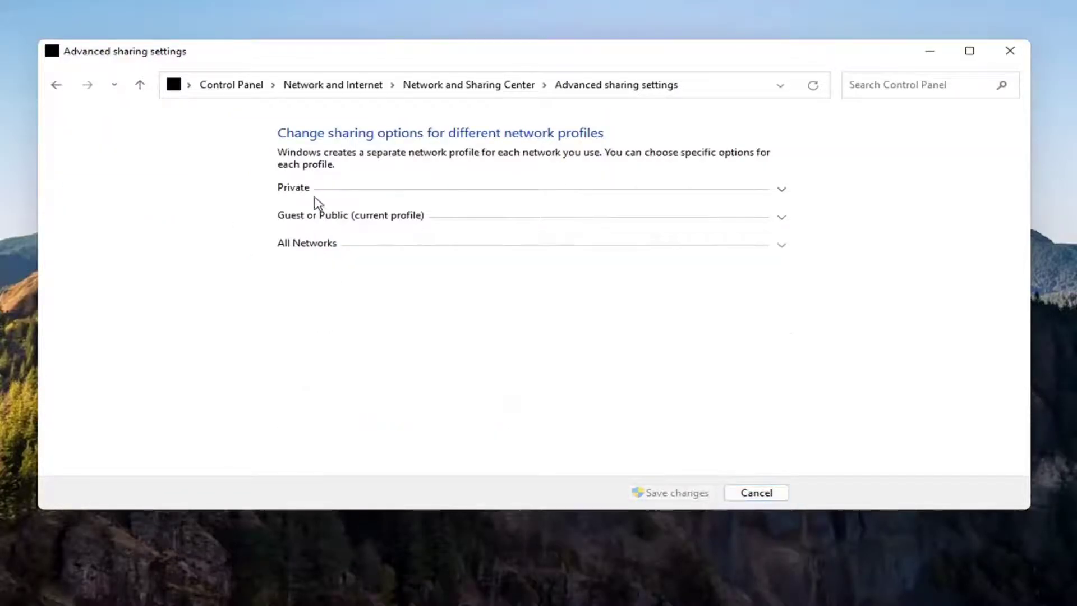
{"action": "left_click", "coordinate": [318, 191]}
{"action": "left_click", "coordinate": [495, 193]}
{"action": "left_click", "coordinate": [494, 193]}
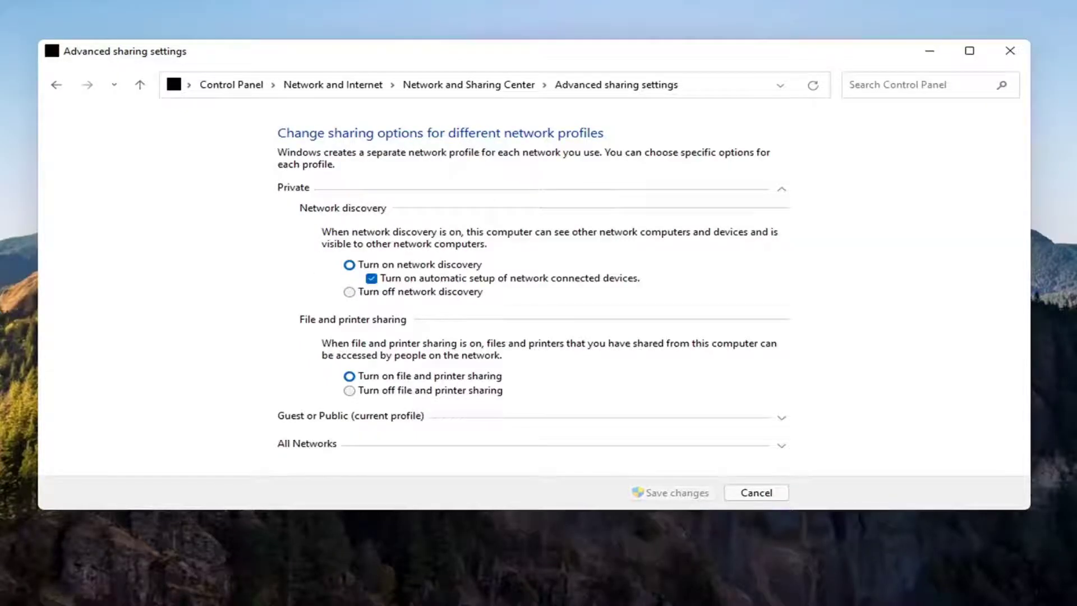
{"action": "left_click", "coordinate": [1010, 51]}
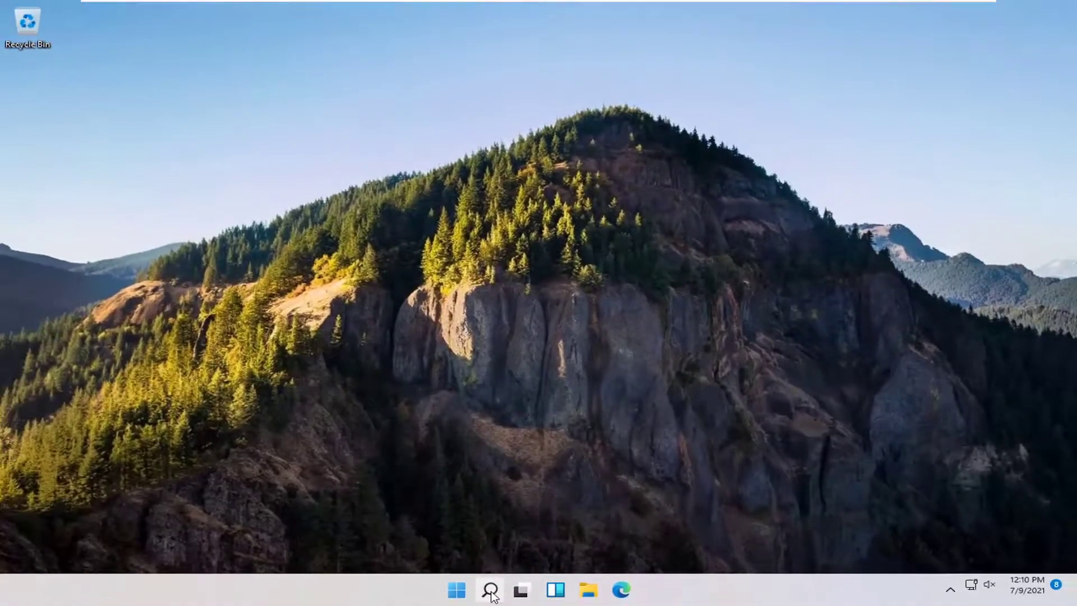
Search Windows for "services" and open the Services app
{"action": "left_click", "coordinate": [490, 591]}
{"action": "type", "text": "services"}
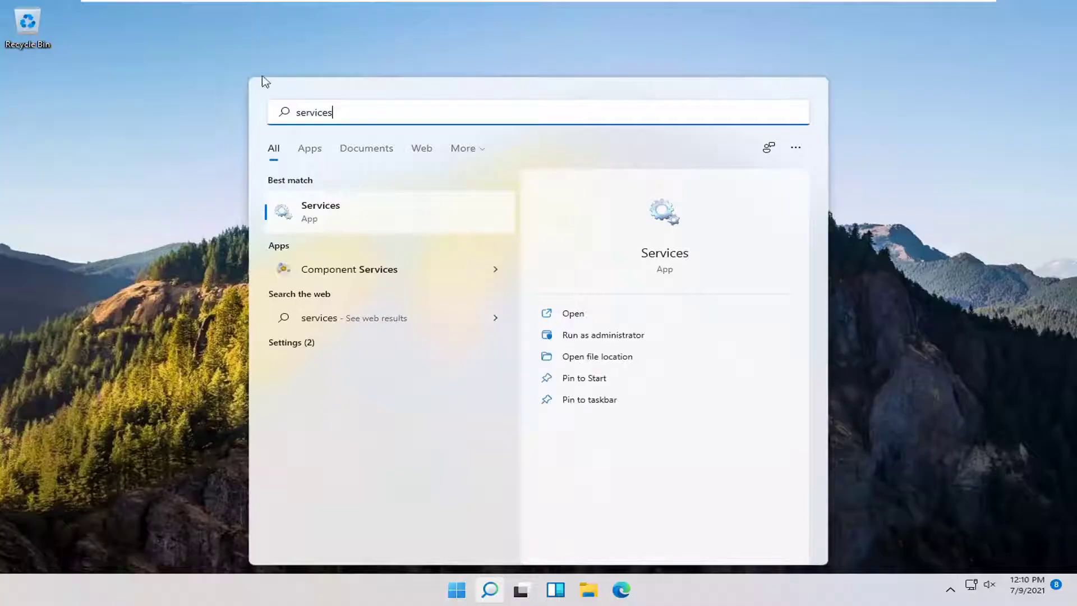
{"action": "left_click", "coordinate": [317, 216]}
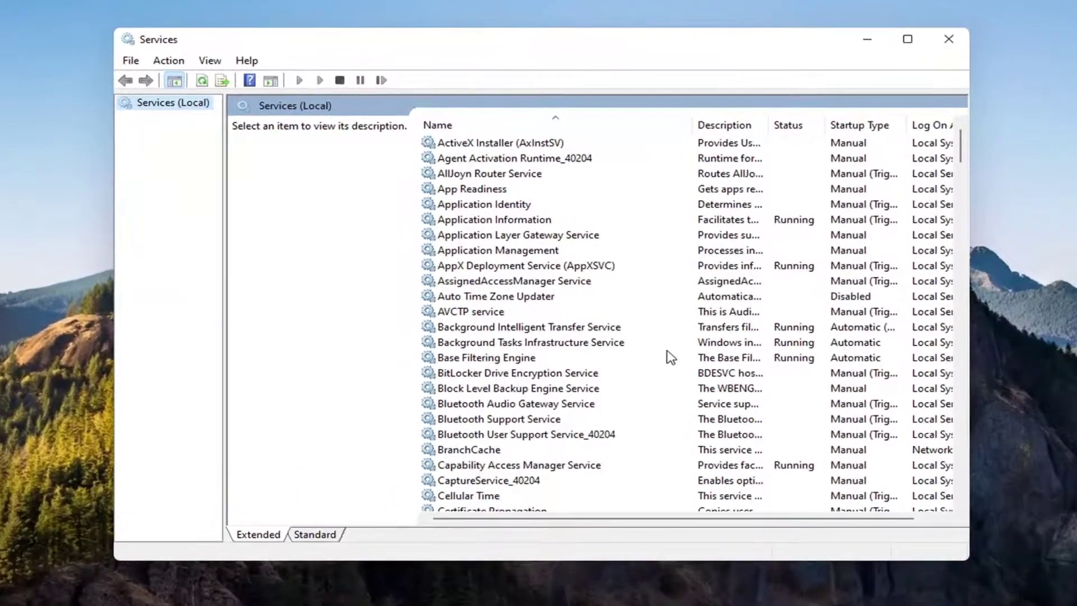
Set the Function Discovery Provider Host service's startup type to Automatic, start the service and apply the change
{"action": "scroll", "coordinate": [664, 368], "scroll_direction": "down", "scroll_amount": 20}
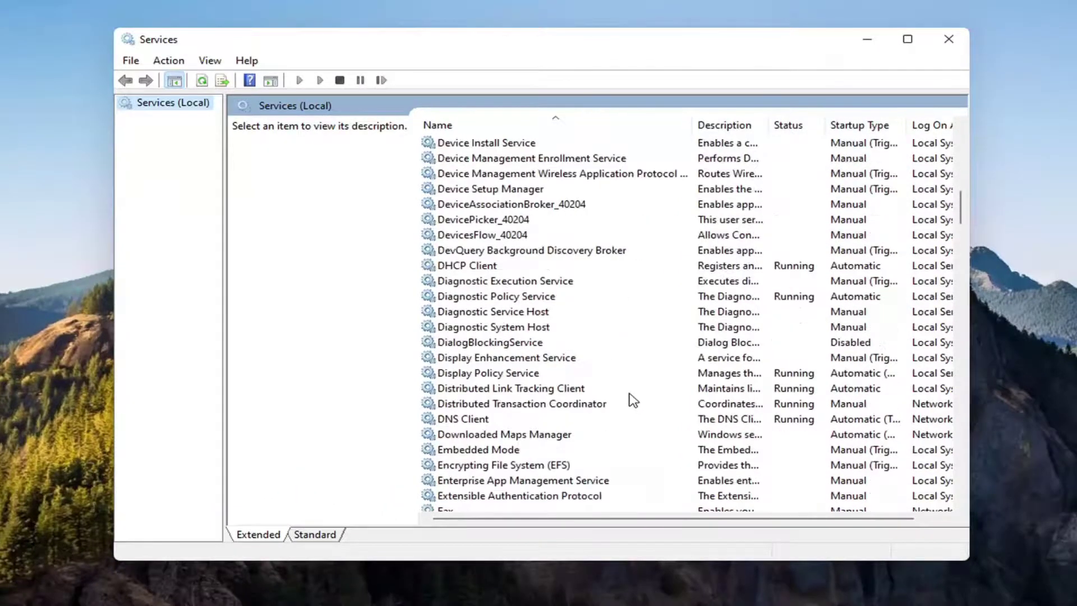
{"action": "left_click", "coordinate": [507, 311]}
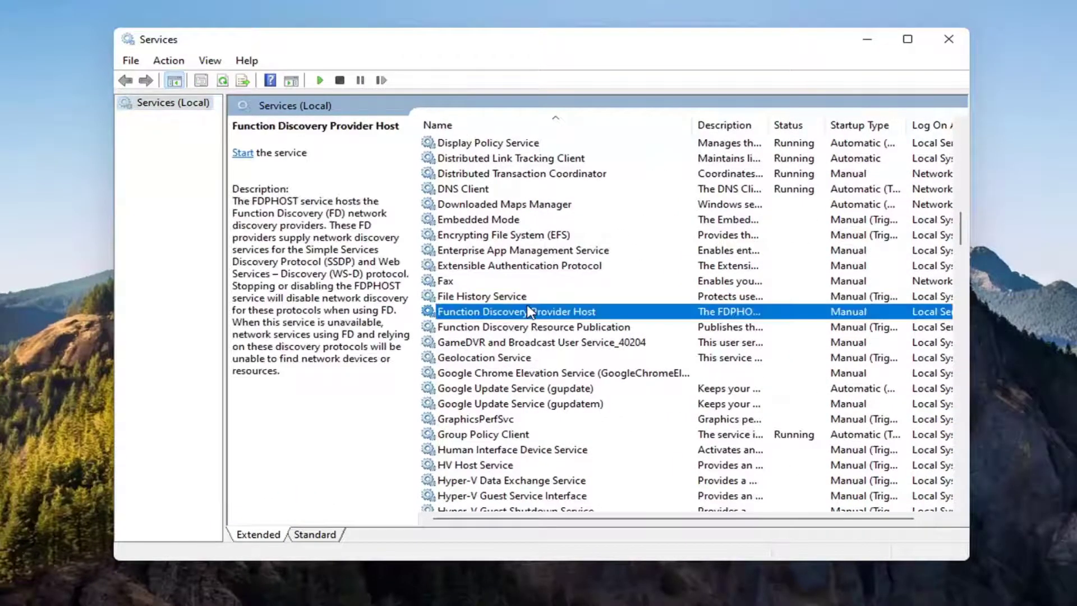
{"action": "double_click", "coordinate": [528, 312]}
{"action": "left_click", "coordinate": [494, 285]}
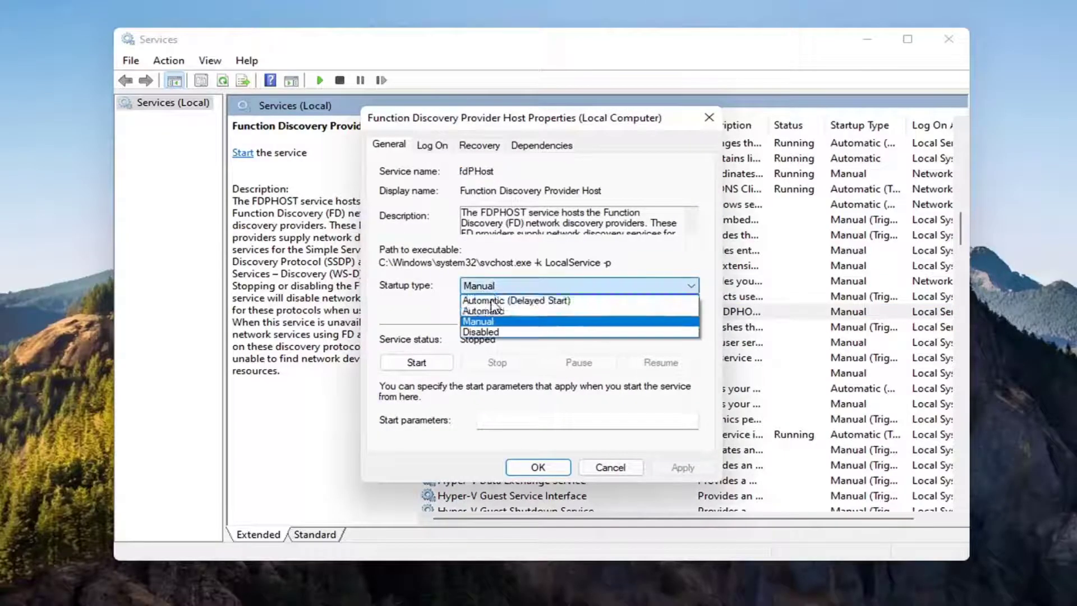
{"action": "left_click", "coordinate": [494, 310]}
{"action": "left_click", "coordinate": [416, 363]}
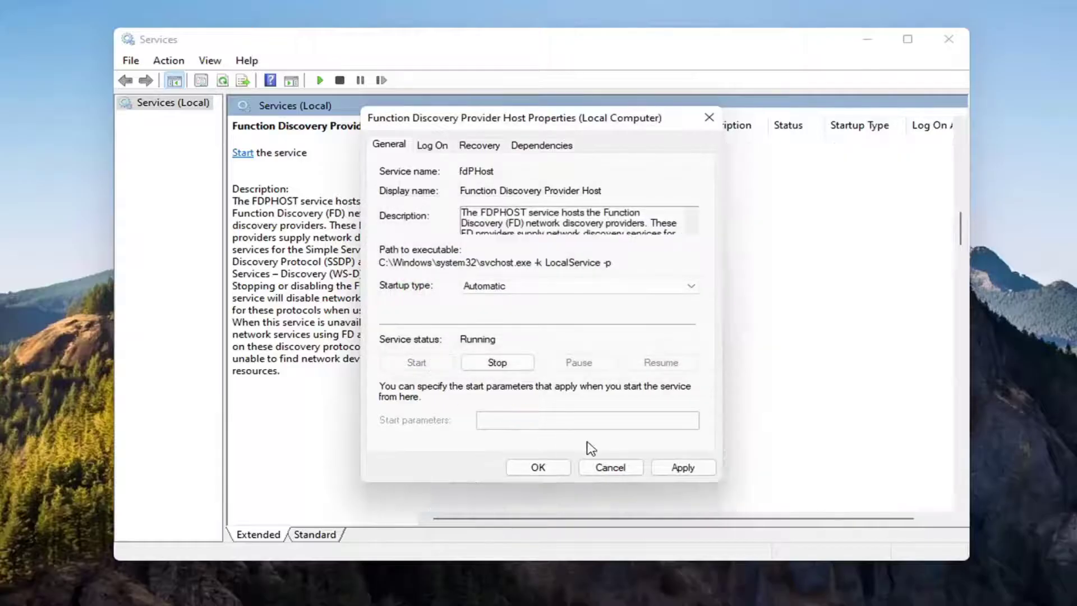
{"action": "left_click", "coordinate": [682, 467]}
{"action": "left_click", "coordinate": [537, 467]}
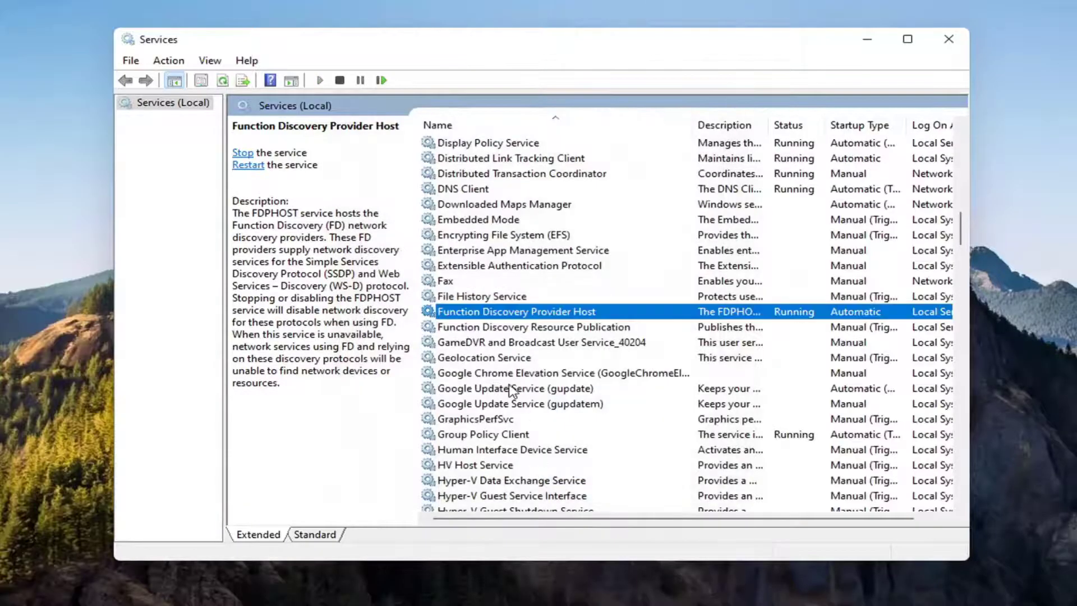
Set the Function Discovery Resource Publication service's startup type to Automatic, start the service and apply the change
{"action": "left_click", "coordinate": [503, 328]}
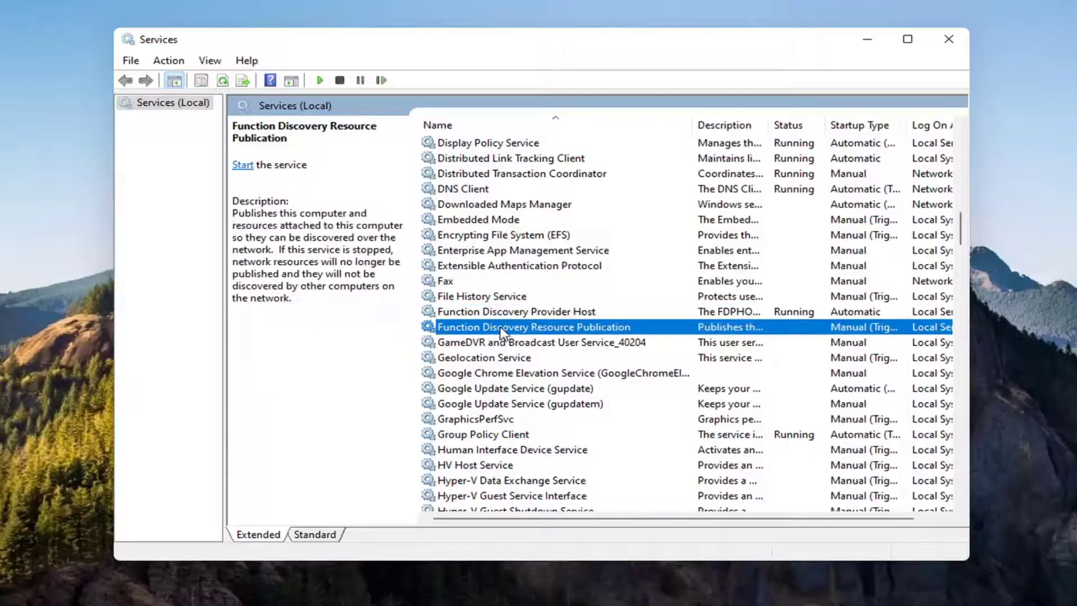
{"action": "double_click", "coordinate": [503, 328]}
{"action": "left_click", "coordinate": [512, 288]}
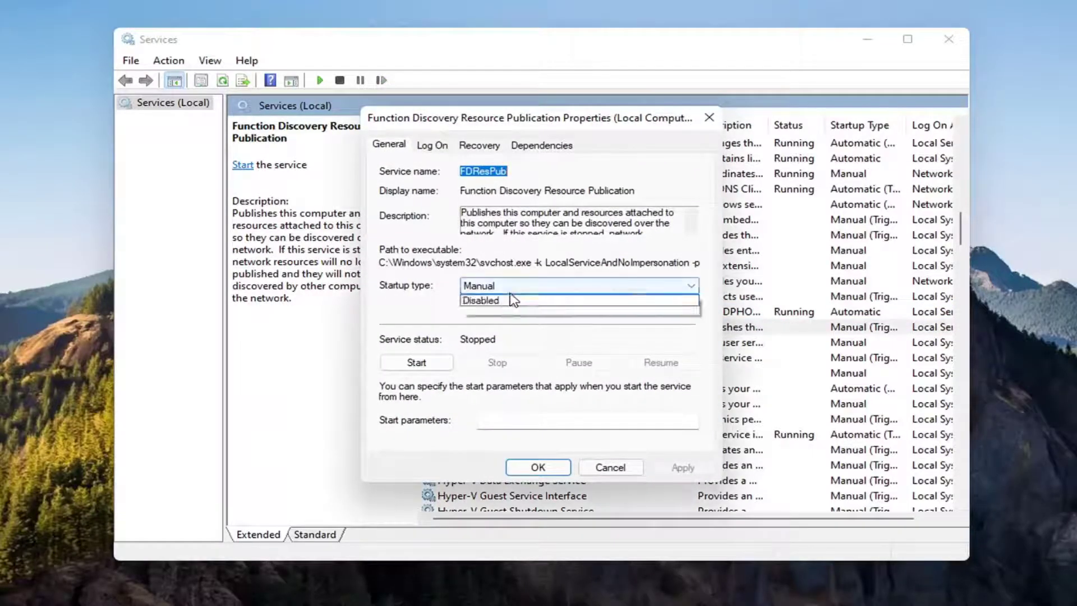
{"action": "left_click", "coordinate": [513, 300]}
{"action": "left_click", "coordinate": [417, 362]}
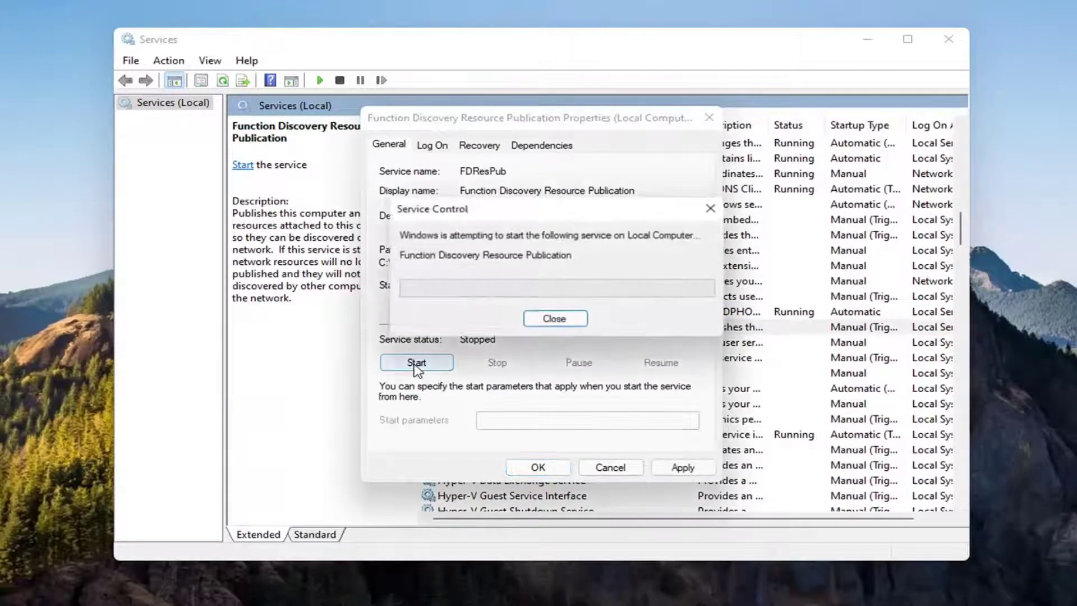
{"action": "left_click", "coordinate": [680, 468]}
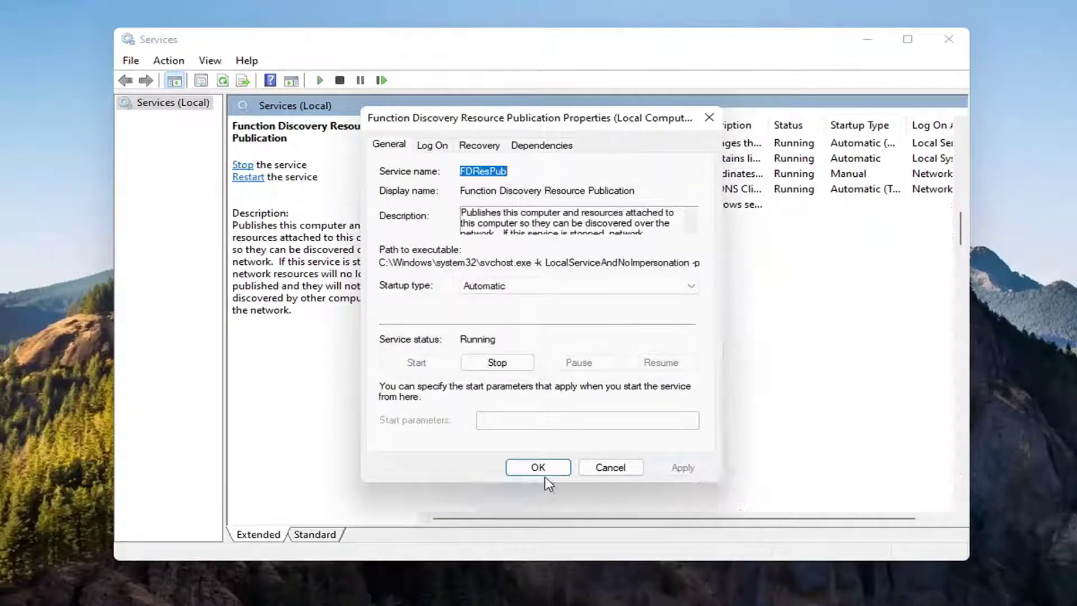
{"action": "left_click", "coordinate": [541, 469]}
Set the SSDP Discovery service's startup type to Automatic and apply the change
{"action": "scroll", "coordinate": [568, 370], "scroll_direction": "down", "scroll_amount": 14}
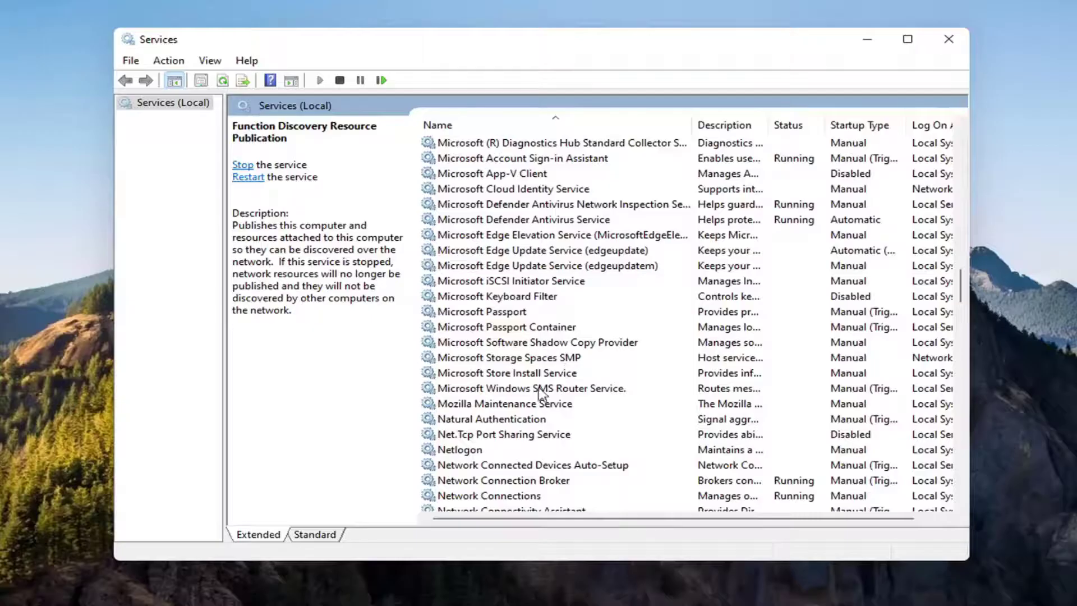
{"action": "scroll", "coordinate": [568, 370], "scroll_direction": "down", "scroll_amount": 16}
{"action": "scroll", "coordinate": [609, 382], "scroll_direction": "down", "scroll_amount": 3}
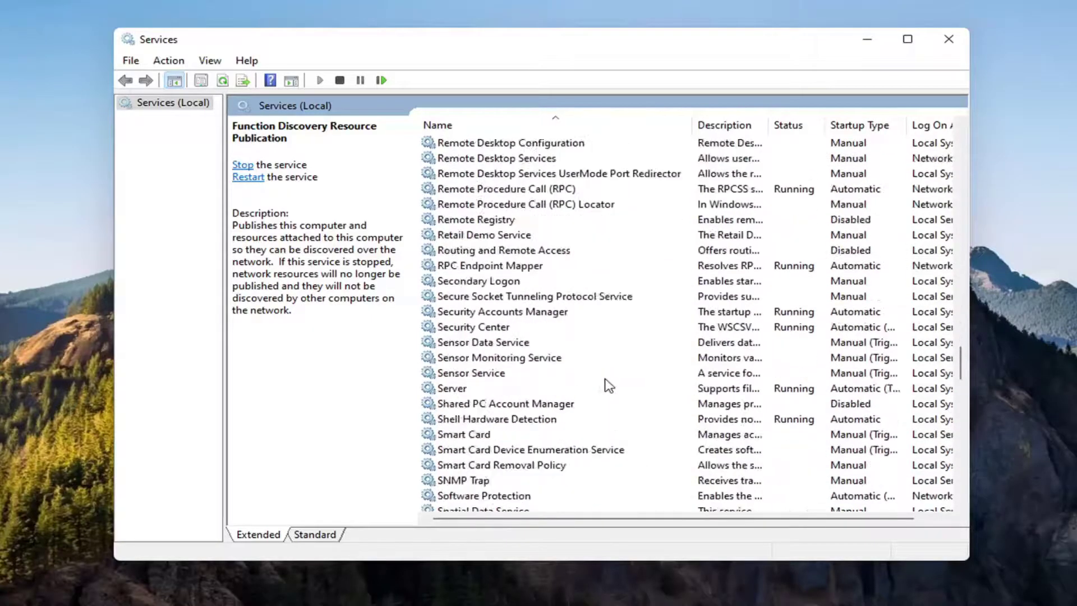
{"action": "scroll", "coordinate": [485, 357], "scroll_direction": "down", "scroll_amount": 2}
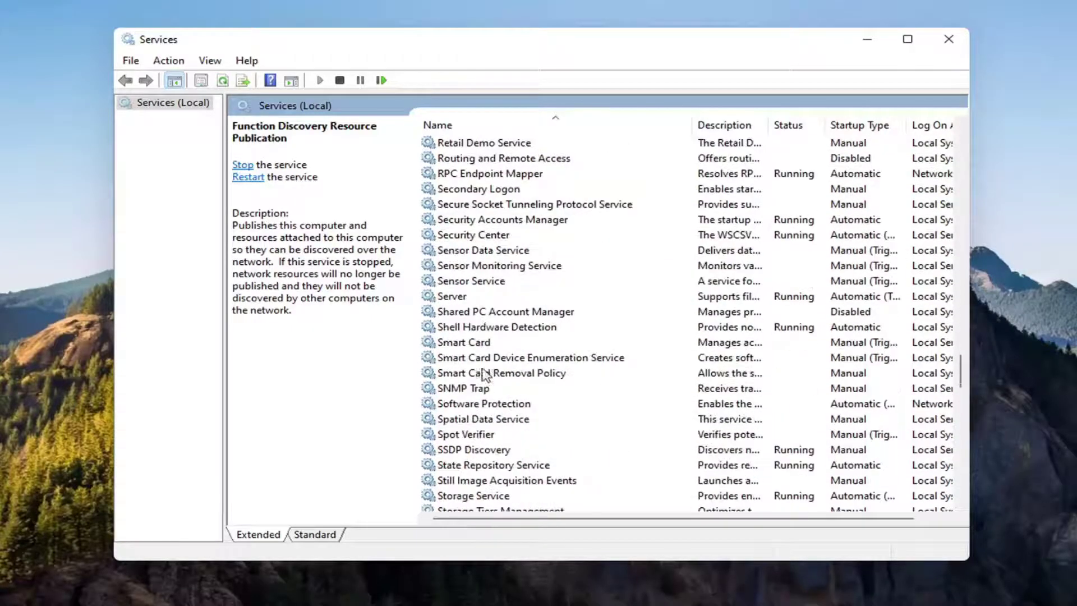
{"action": "left_click", "coordinate": [474, 449]}
{"action": "scroll", "coordinate": [463, 387], "scroll_direction": "down", "scroll_amount": 2}
{"action": "double_click", "coordinate": [465, 359]}
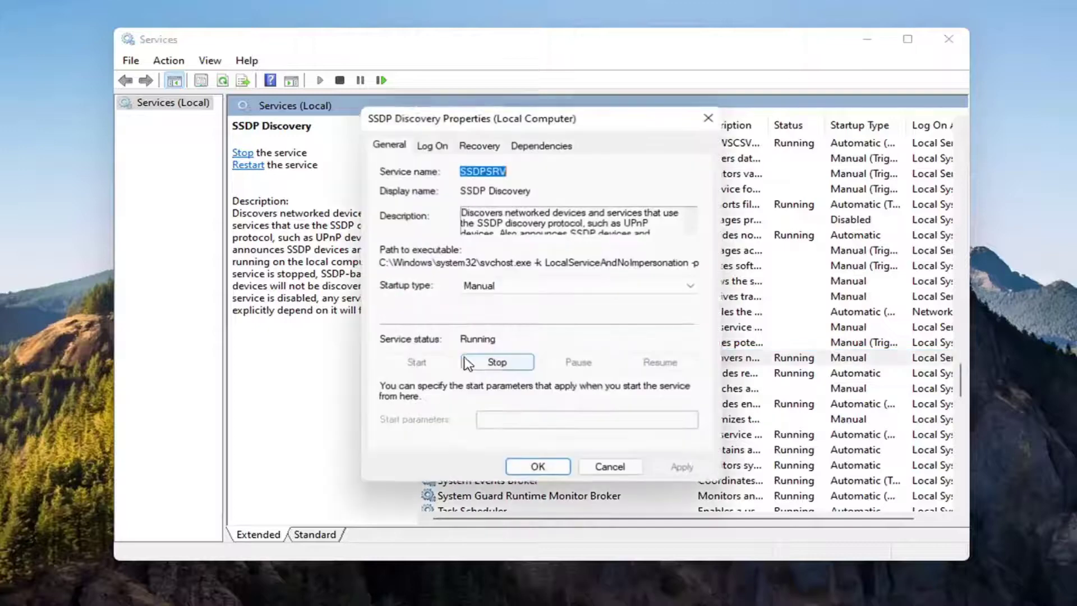
{"action": "left_click", "coordinate": [488, 286]}
{"action": "left_click", "coordinate": [485, 307]}
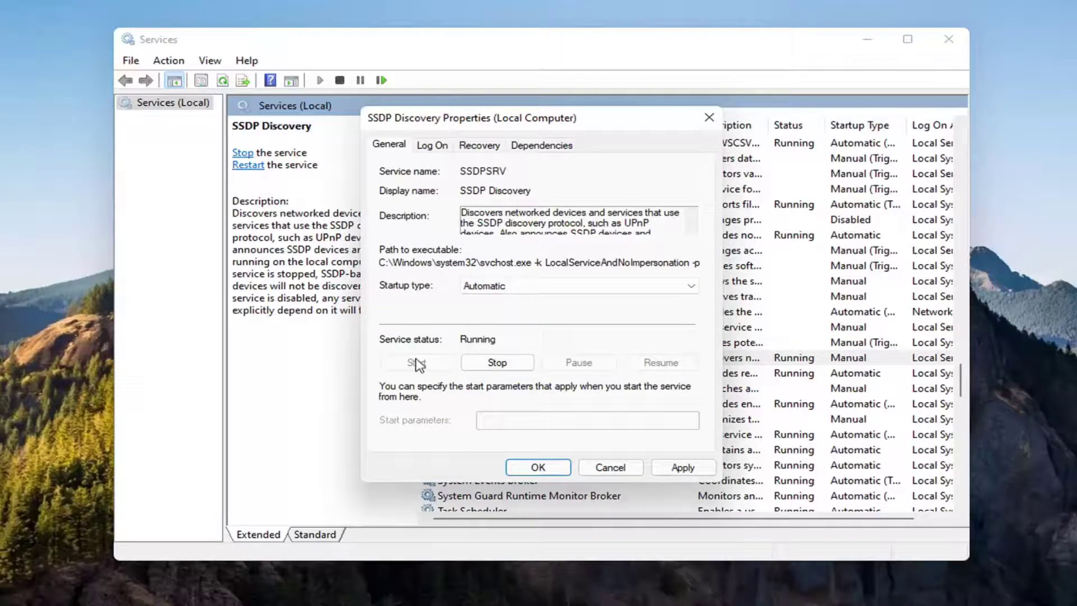
{"action": "left_click", "coordinate": [682, 468]}
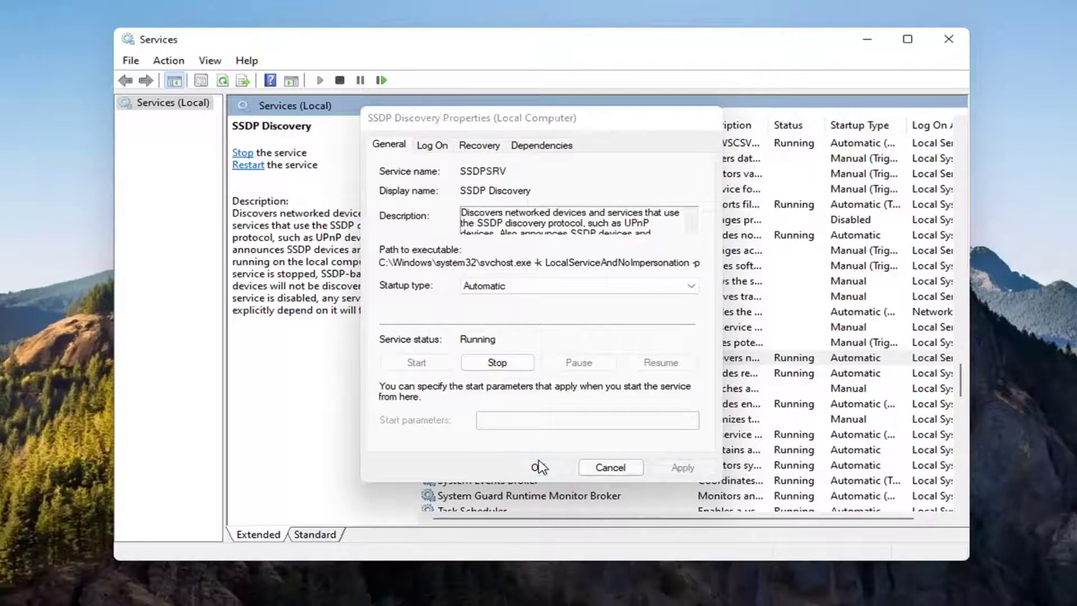
Set the UPnP Device Host service's startup type to Automatic, start the service and apply the change
{"action": "left_click", "coordinate": [539, 468]}
{"action": "scroll", "coordinate": [547, 379], "scroll_direction": "down", "scroll_amount": 6}
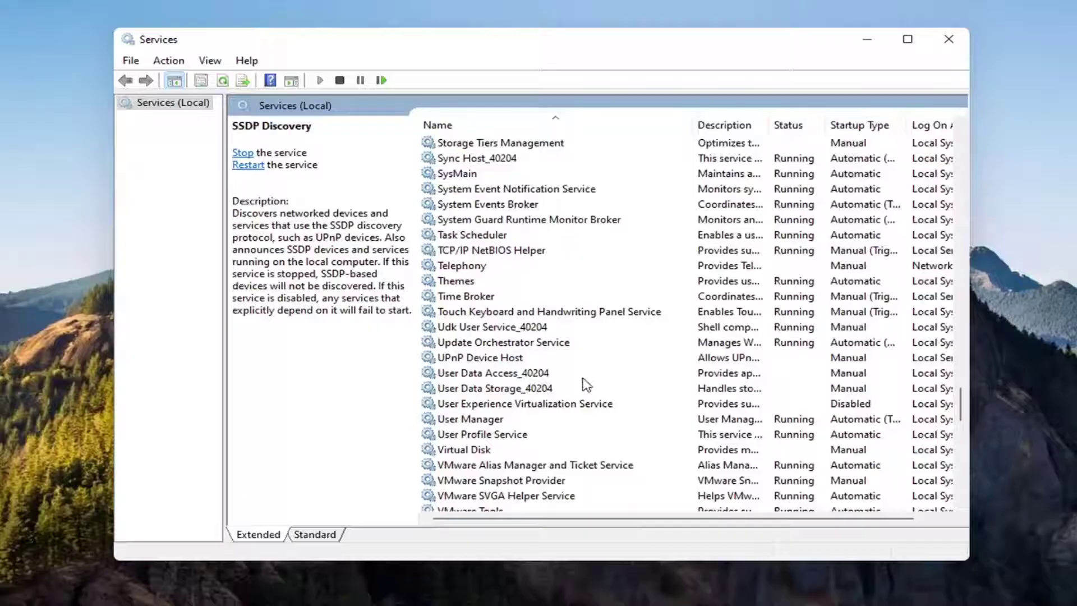
{"action": "left_click", "coordinate": [471, 358]}
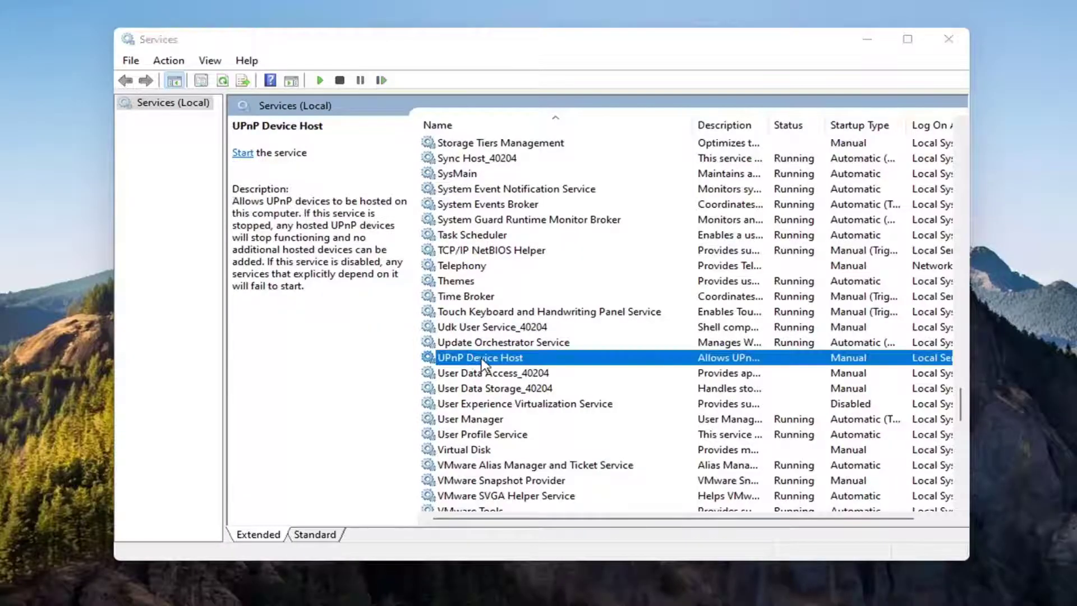
{"action": "double_click", "coordinate": [471, 358]}
{"action": "left_click", "coordinate": [494, 286]}
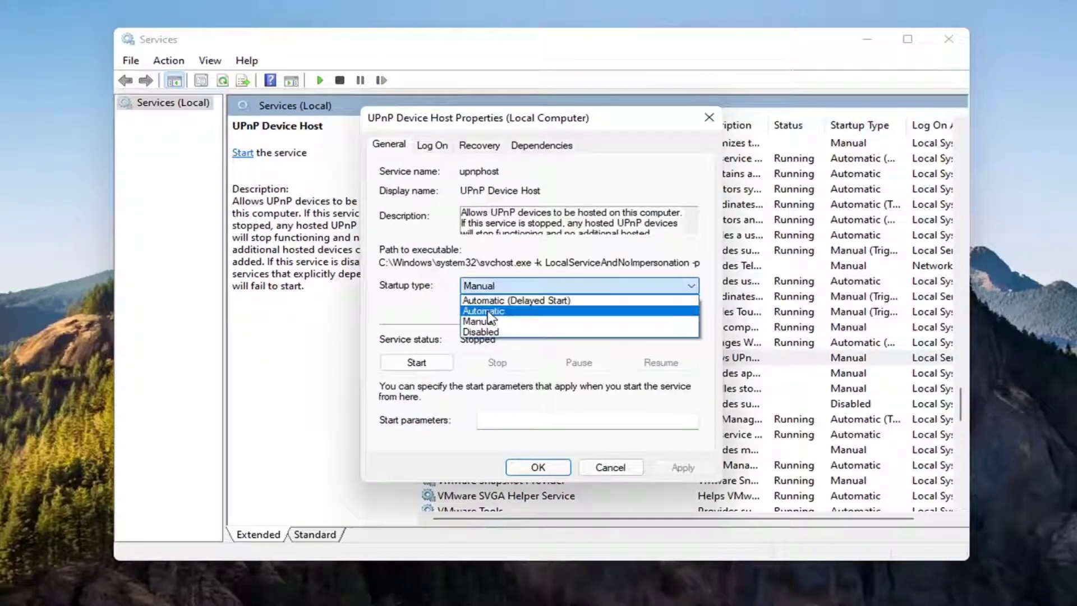
{"action": "left_click", "coordinate": [475, 308]}
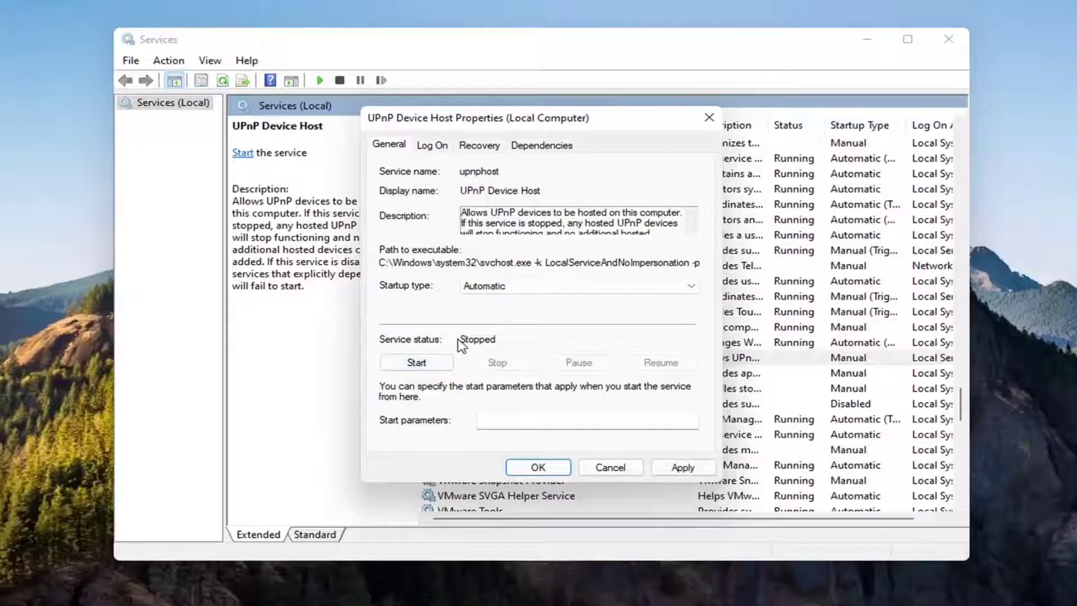
{"action": "left_click", "coordinate": [428, 364]}
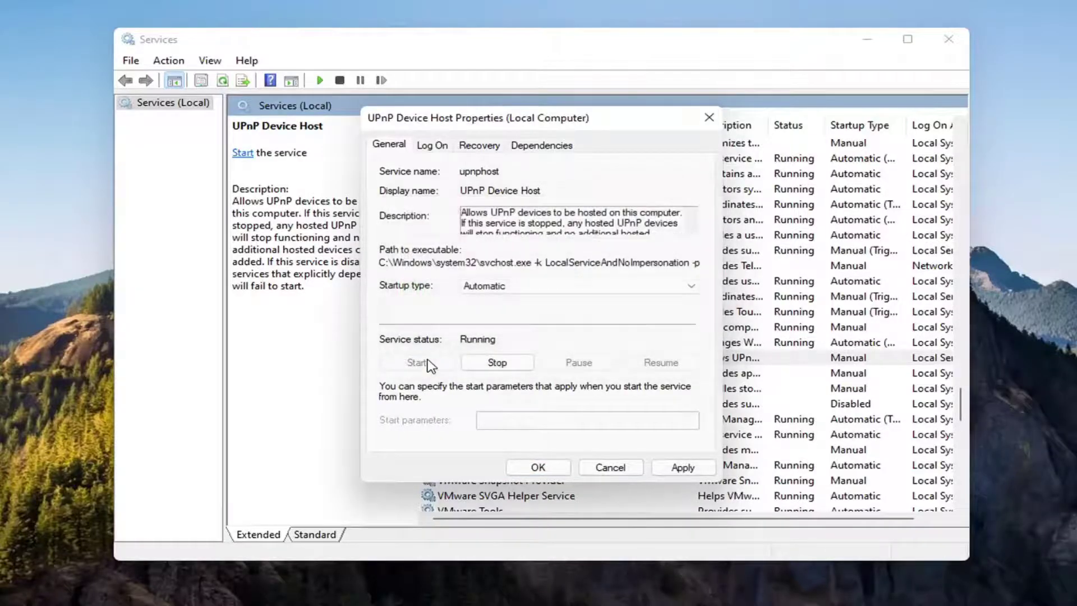
{"action": "left_click", "coordinate": [681, 467]}
{"action": "left_click", "coordinate": [535, 468]}
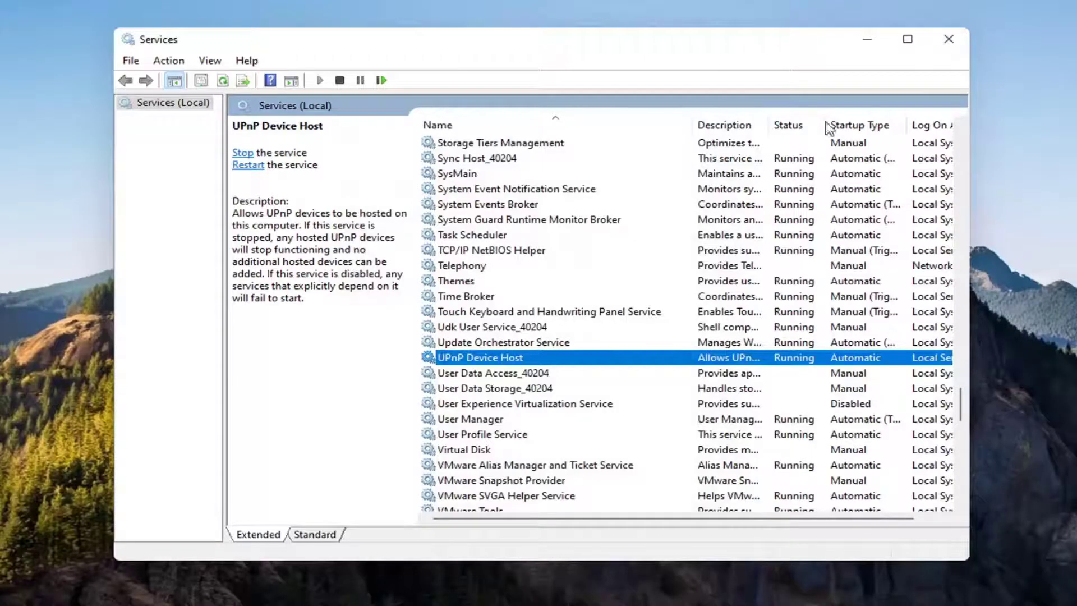
Close the Services window and restart the computer
{"action": "left_click", "coordinate": [949, 38]}
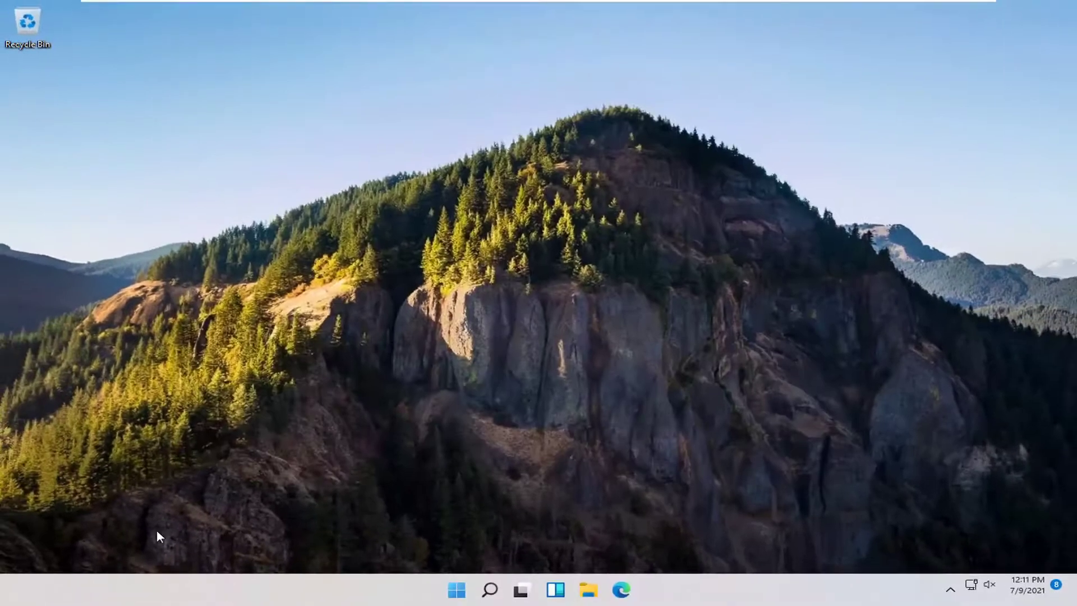
{"action": "right_click", "coordinate": [456, 589]}
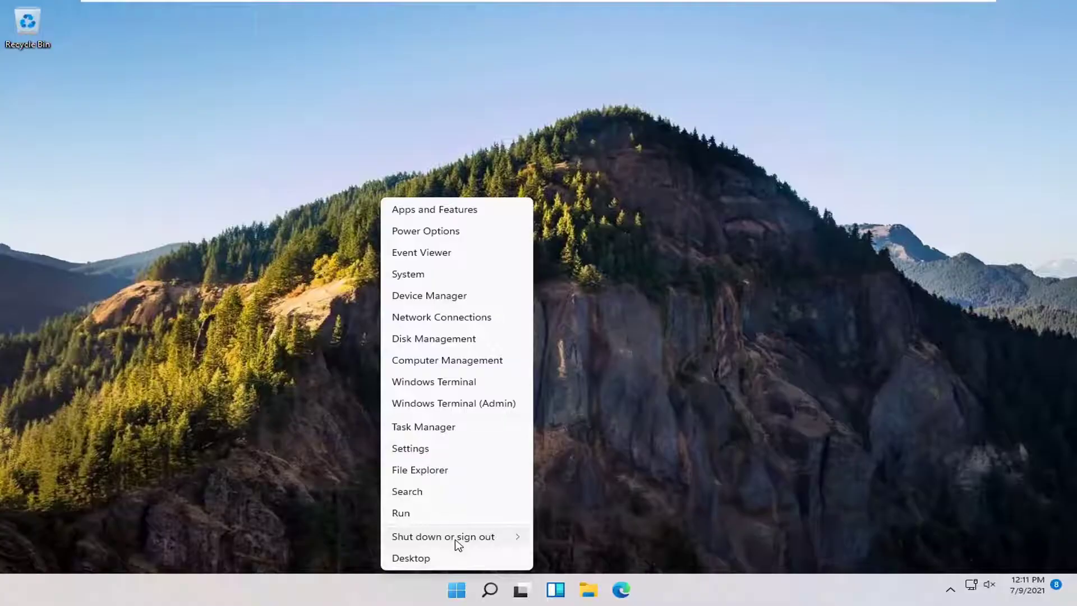
{"action": "mouse_move", "coordinate": [457, 538]}
{"action": "left_click", "coordinate": [550, 559]}
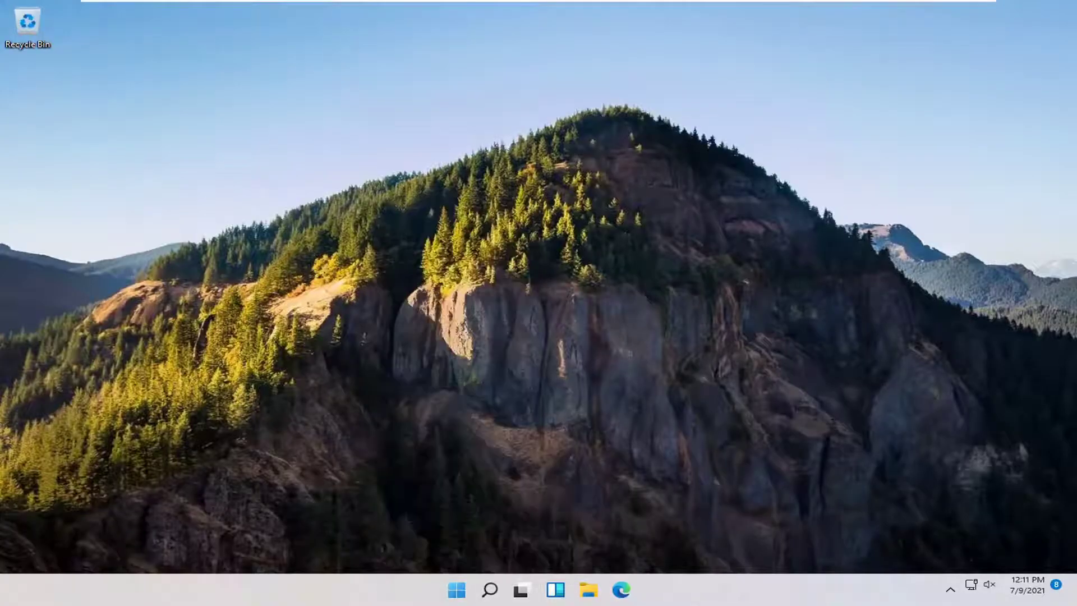